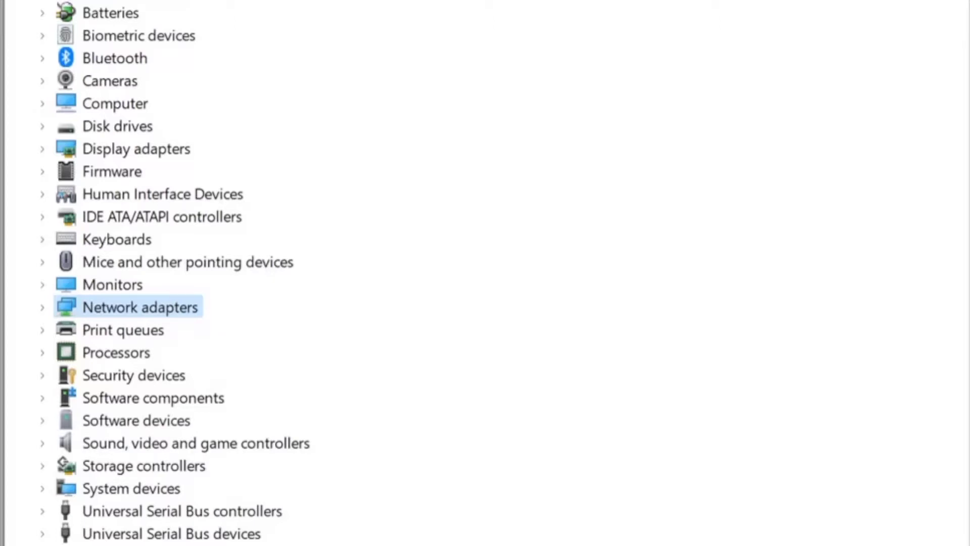
Open the Intel Wi-Fi 6E AX210 adapter's Advanced properties and list the 802.11a/b/g Wireless Mode choices.
key(Right)
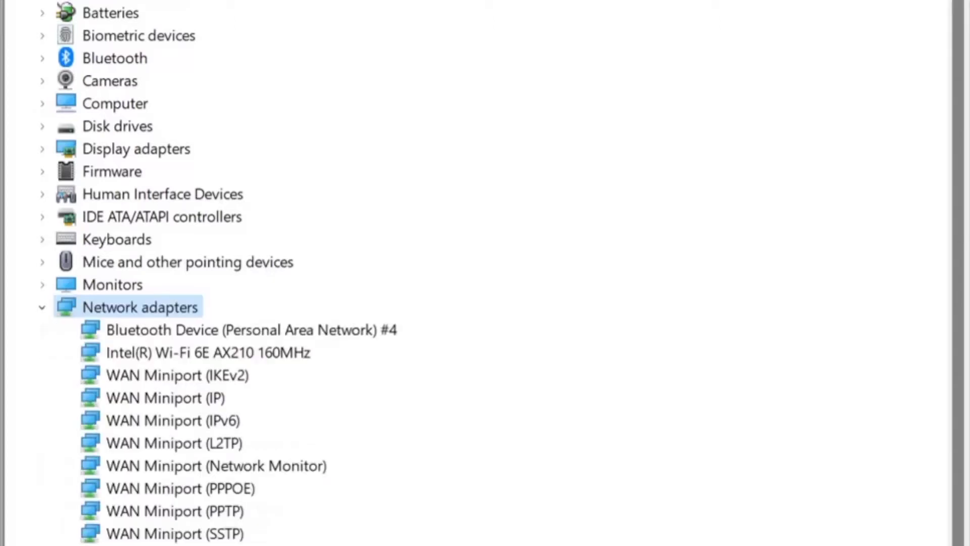
key(Down)
key(Down)
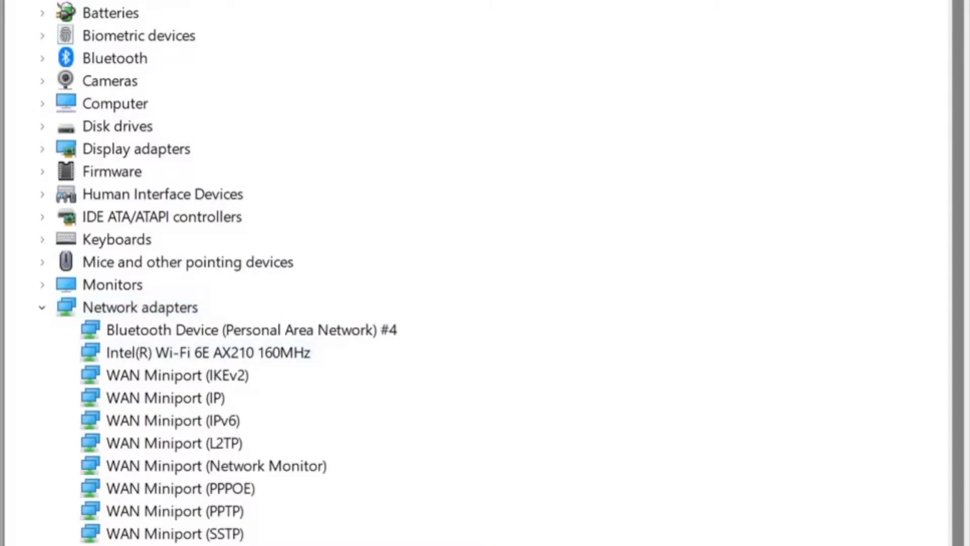
key(Return)
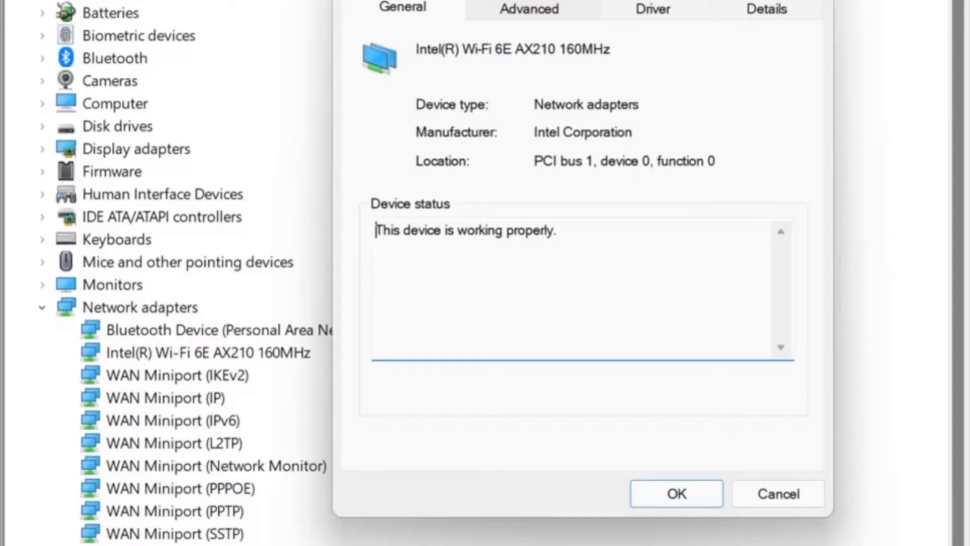
key(ctrl+Tab)
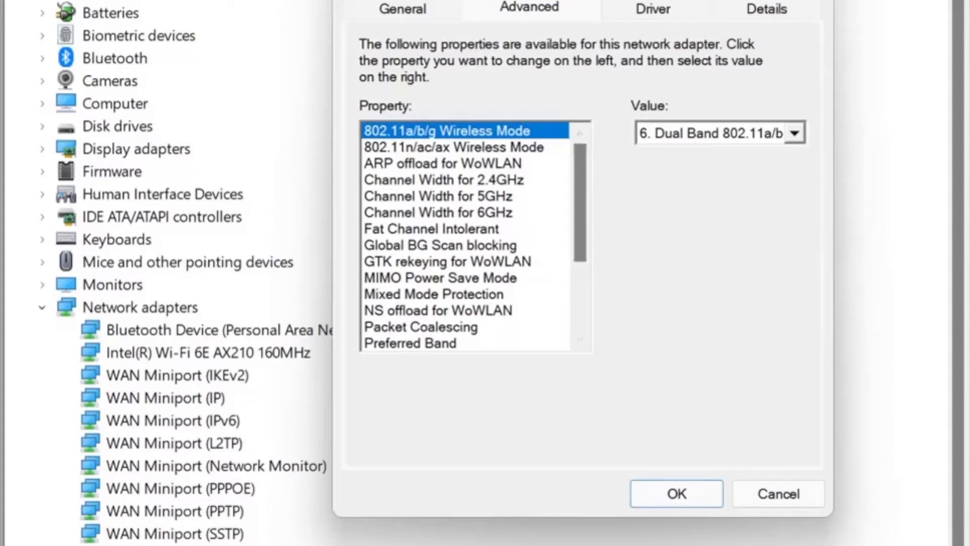
key(alt+Down)
Browse the wireless mode options, keeping 802.11a/b/g on Dual Band and 802.11n/ac/ax on 802.11ac.
key(Home)
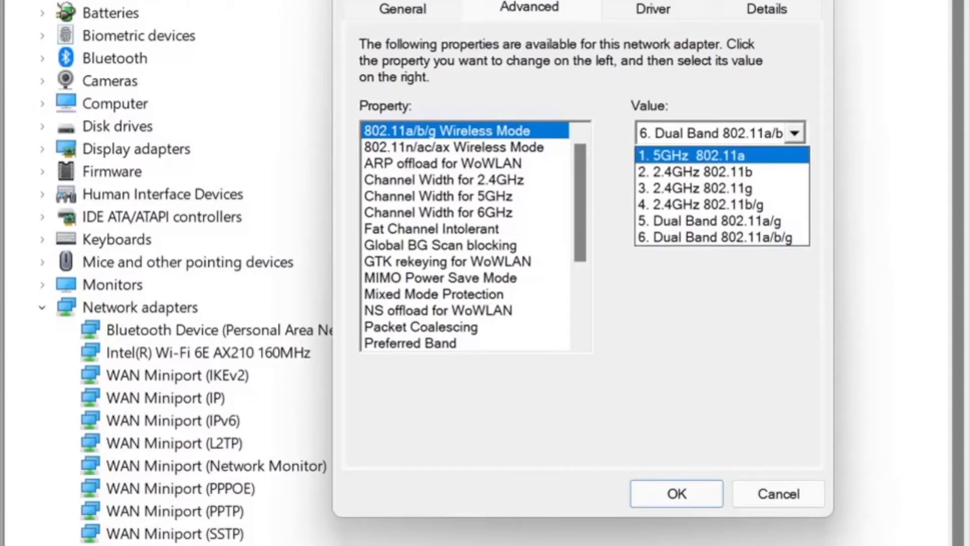
key(Escape)
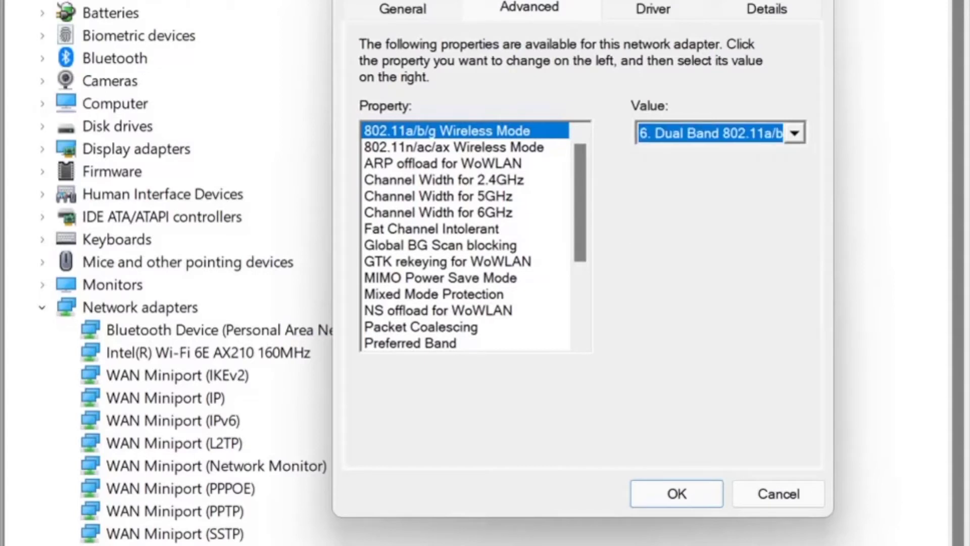
key(alt+Down)
key(Home)
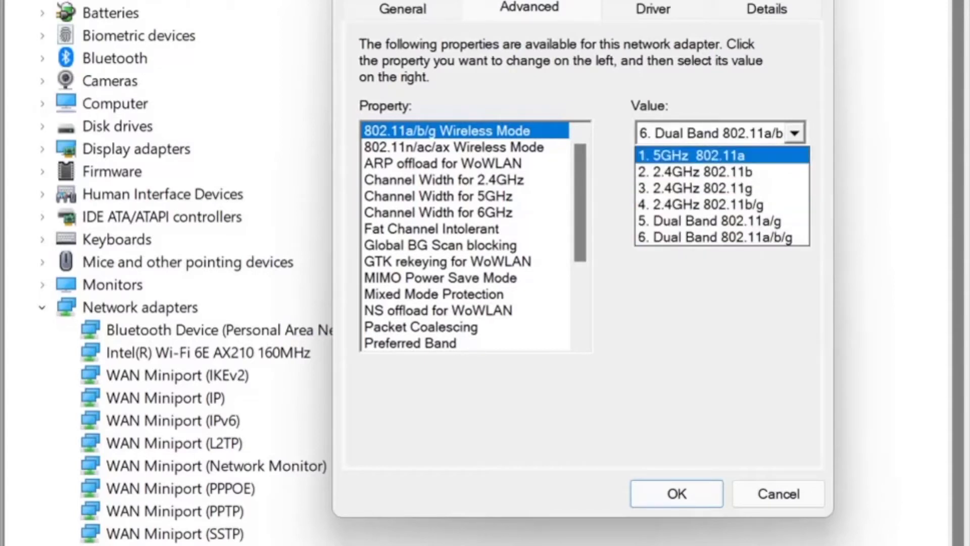
key(Escape)
click(465, 147)
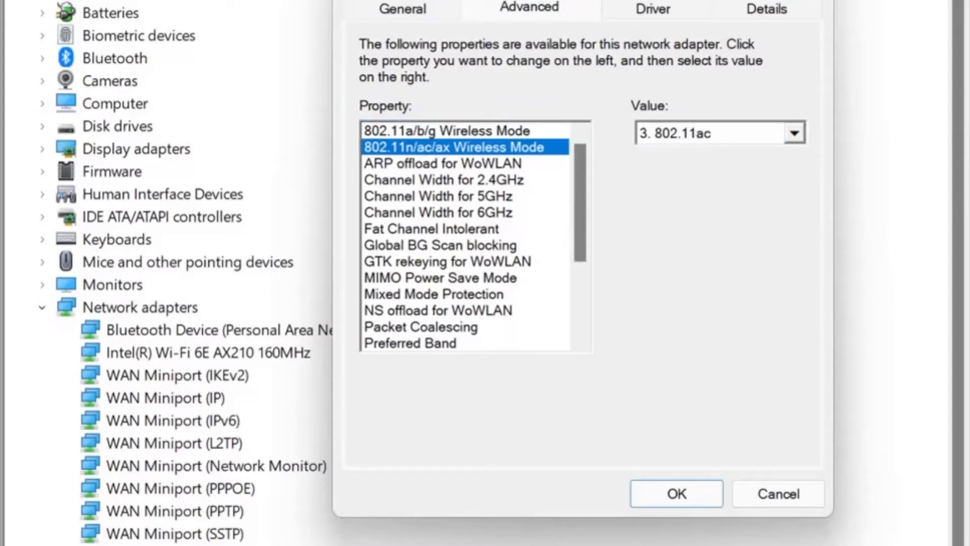
key(alt+Down)
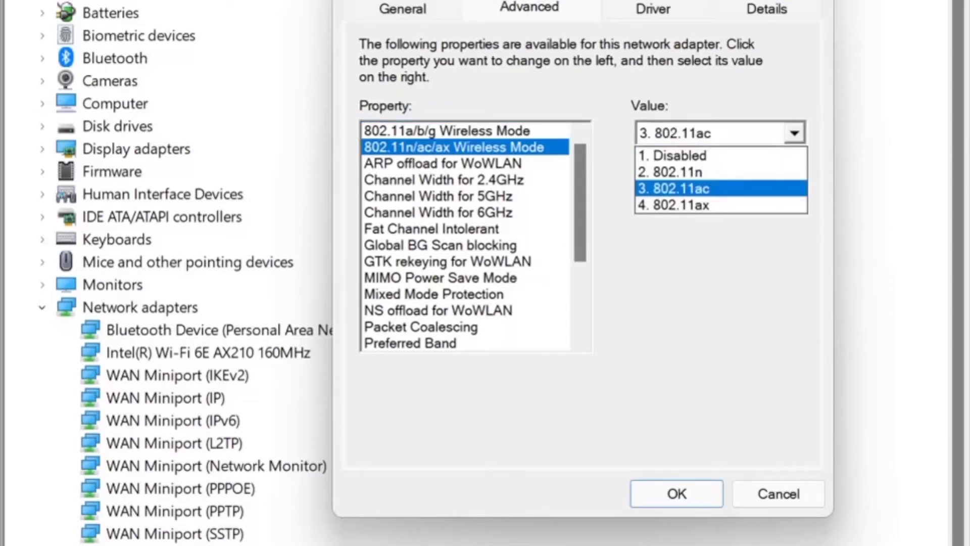
key(Home)
key(Escape)
Check the Channel Width for 5GHz choices, including 20 MHz Only, leaving it on Auto.
click(443, 163)
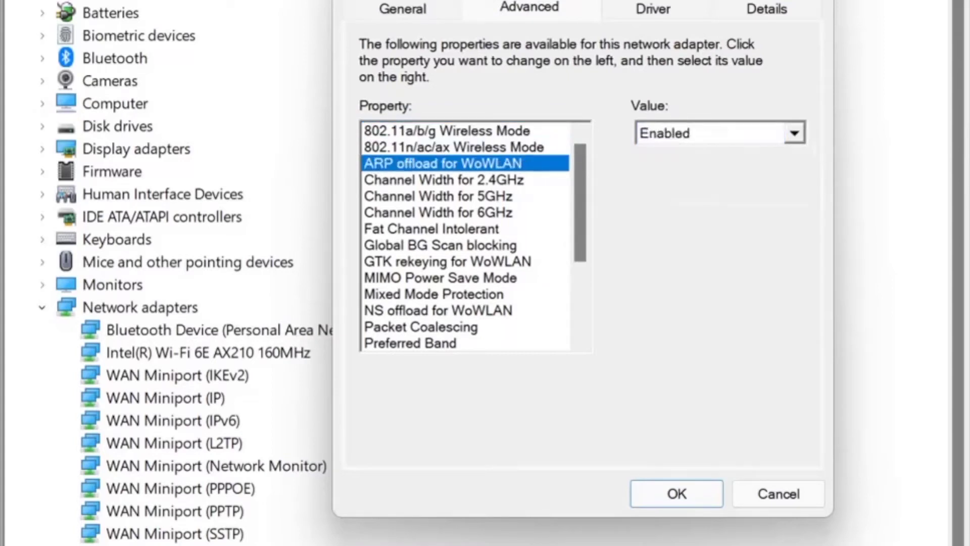
key(Down)
key(Down)
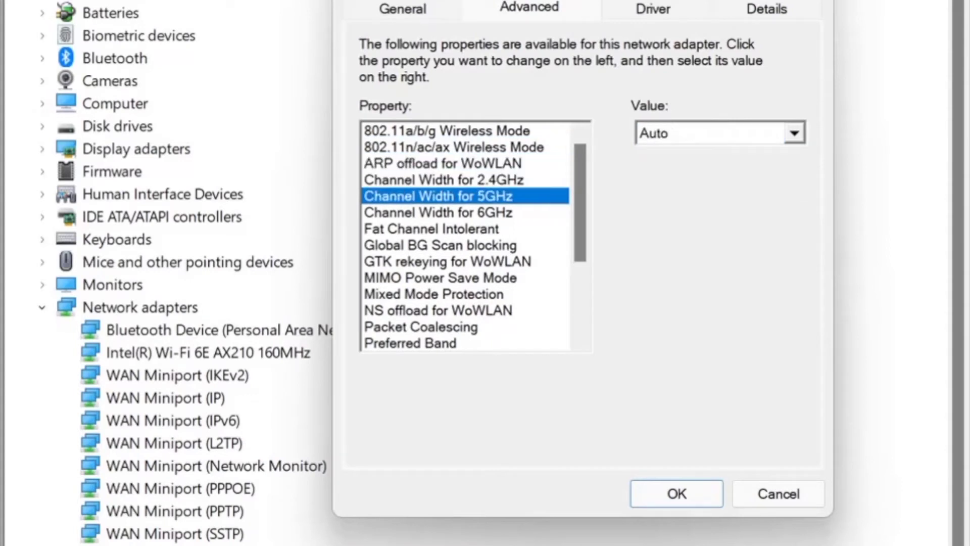
key(Down)
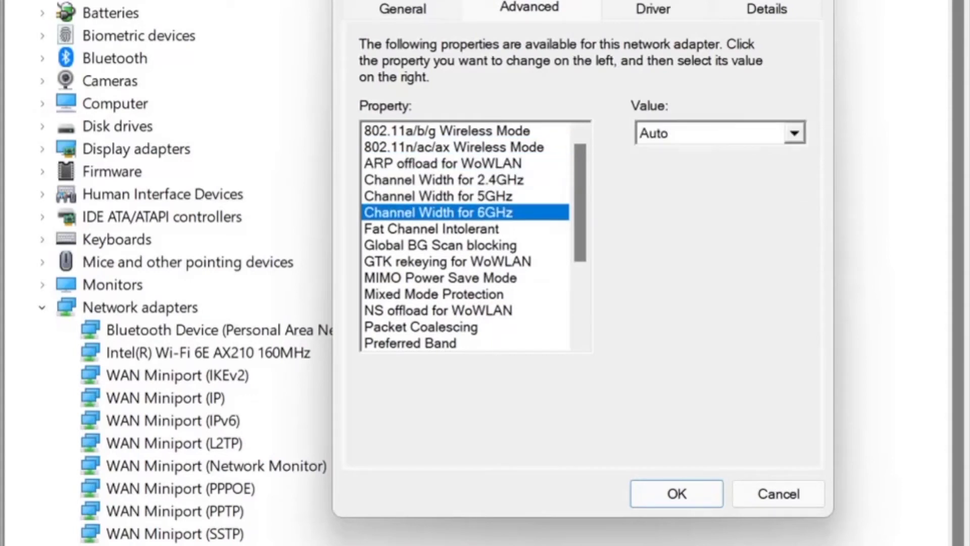
key(Up)
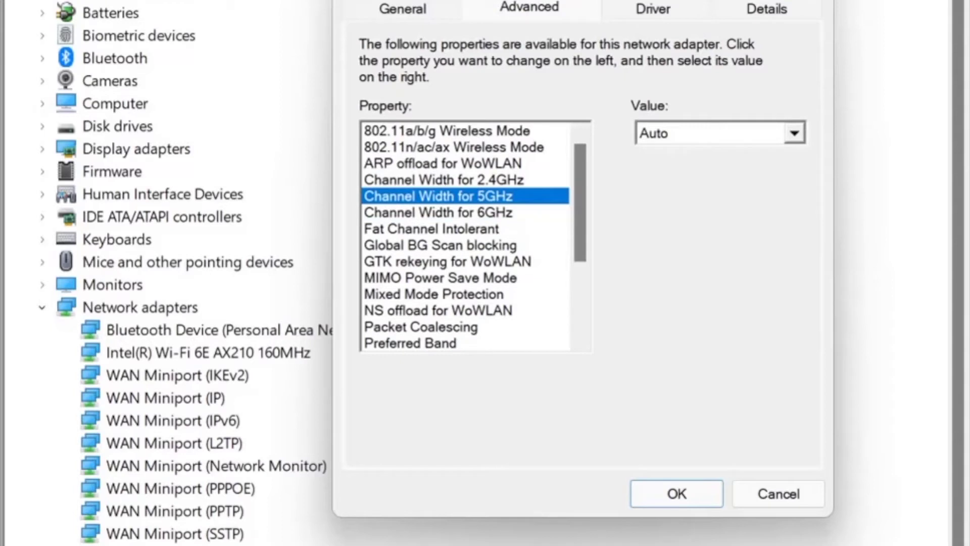
key(Tab)
key(alt+Down)
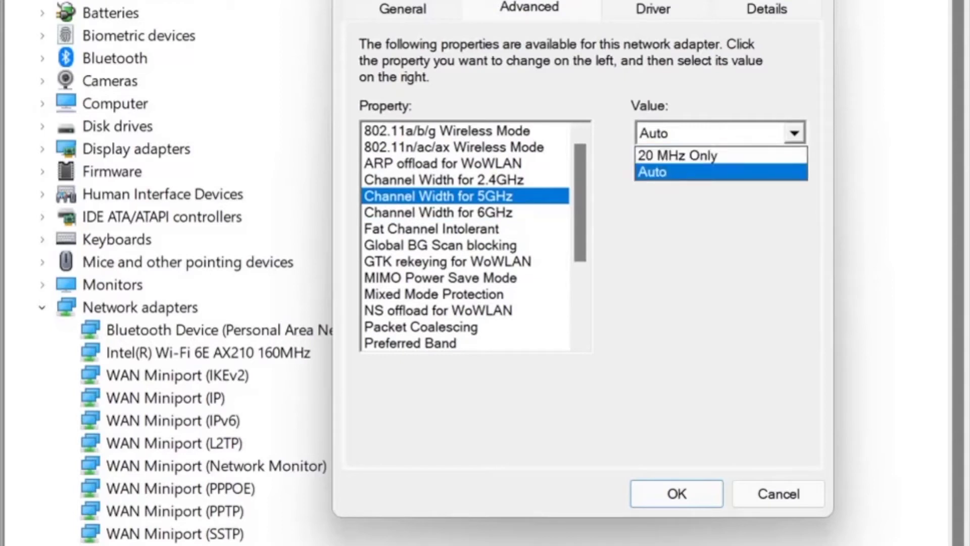
key(Up)
key(Down)
key(Return)
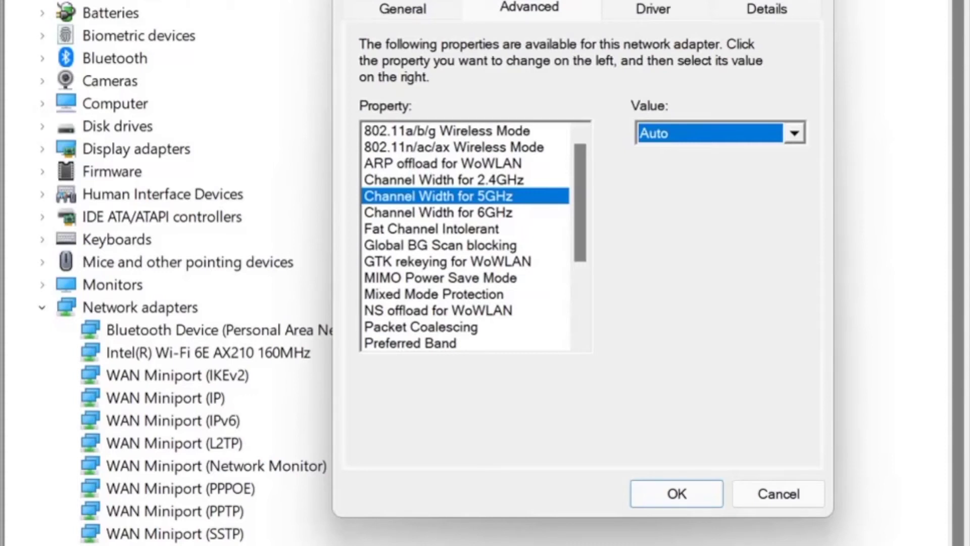
Step from Channel Width for 6GHz through MIMO Power Save Mode to Preferred Band, confirming 3. Prefer 5GHz band.
click(439, 212)
click(431, 228)
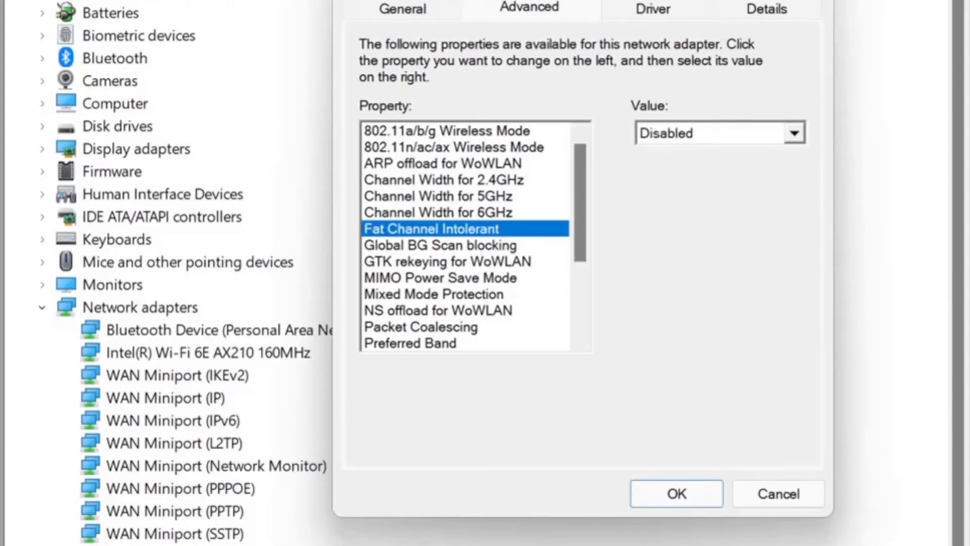
click(440, 245)
click(448, 261)
click(440, 277)
click(433, 294)
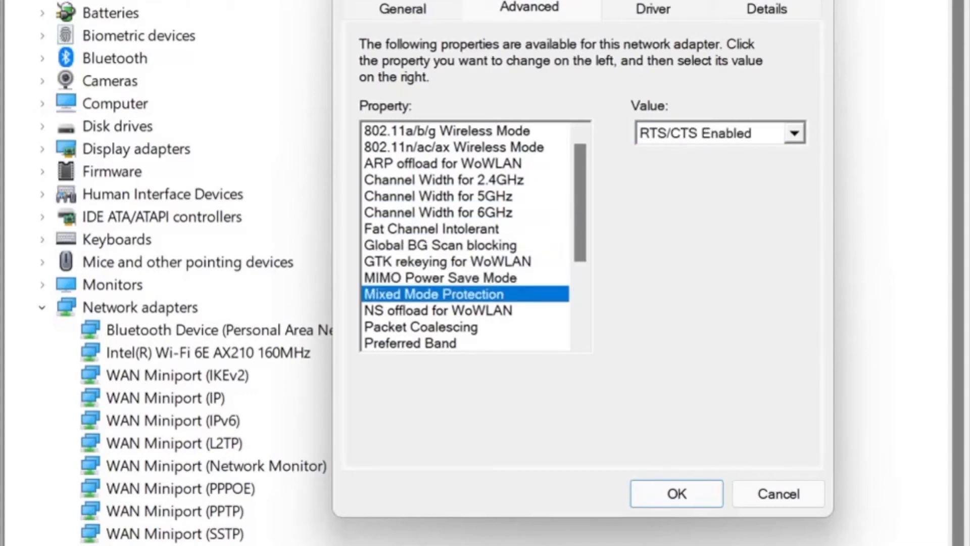
click(438, 311)
click(420, 326)
click(411, 343)
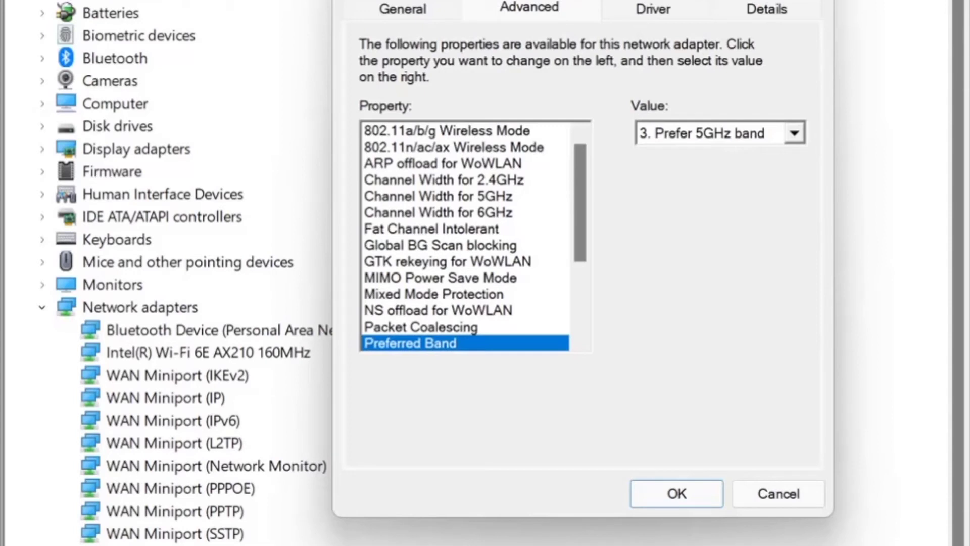
Read the remaining properties, confirming Transmit Power 5. Highest and Wake on Pattern Match Disabled.
key(Down)
key(Down)
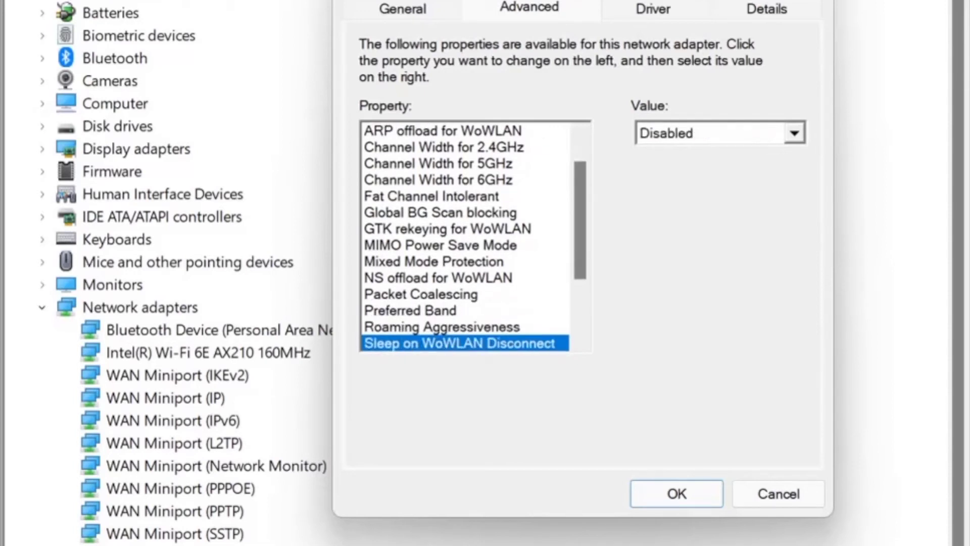
key(Down)
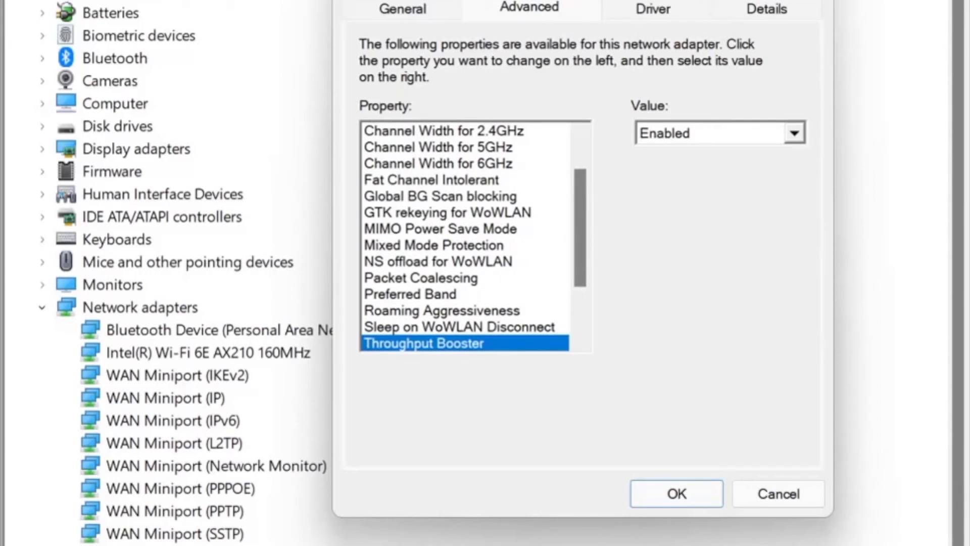
key(Down)
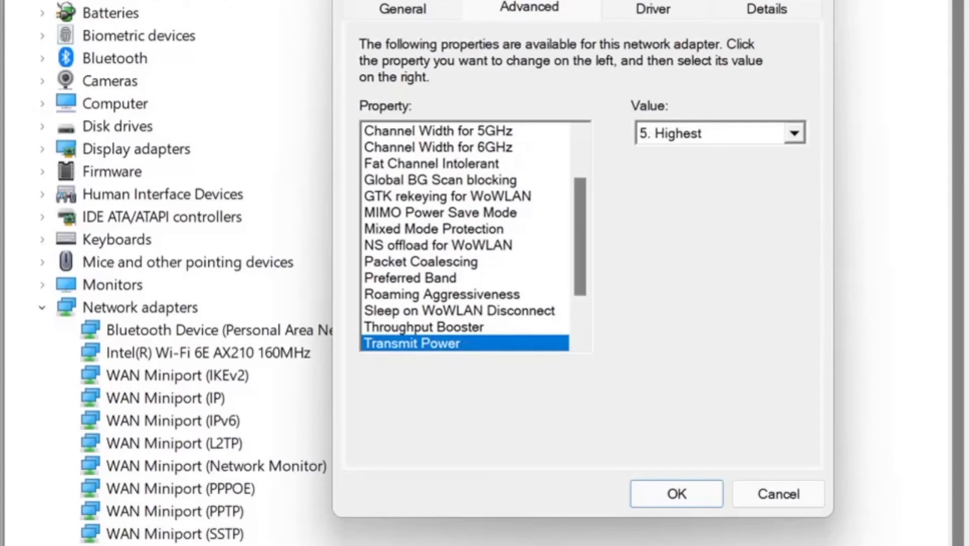
key(Down)
key(Down)
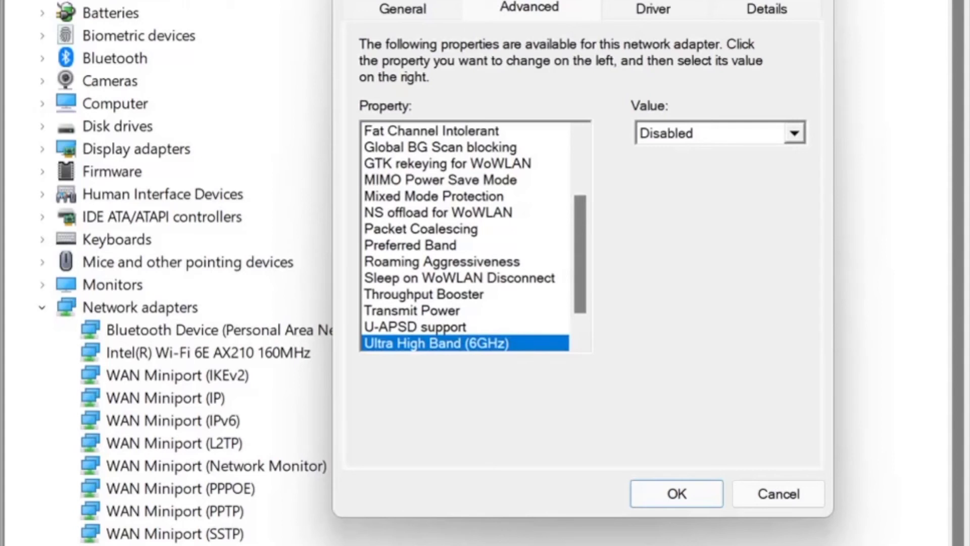
key(Down)
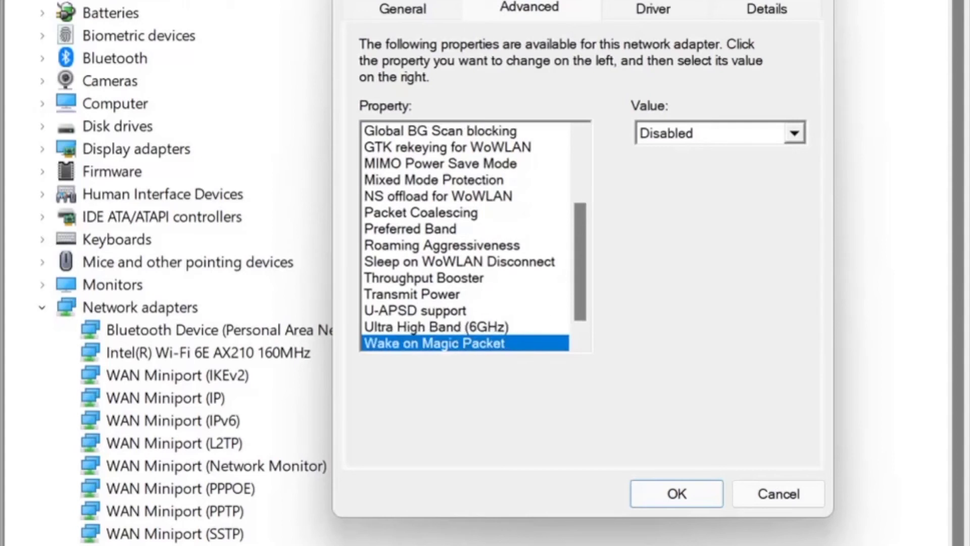
key(Down)
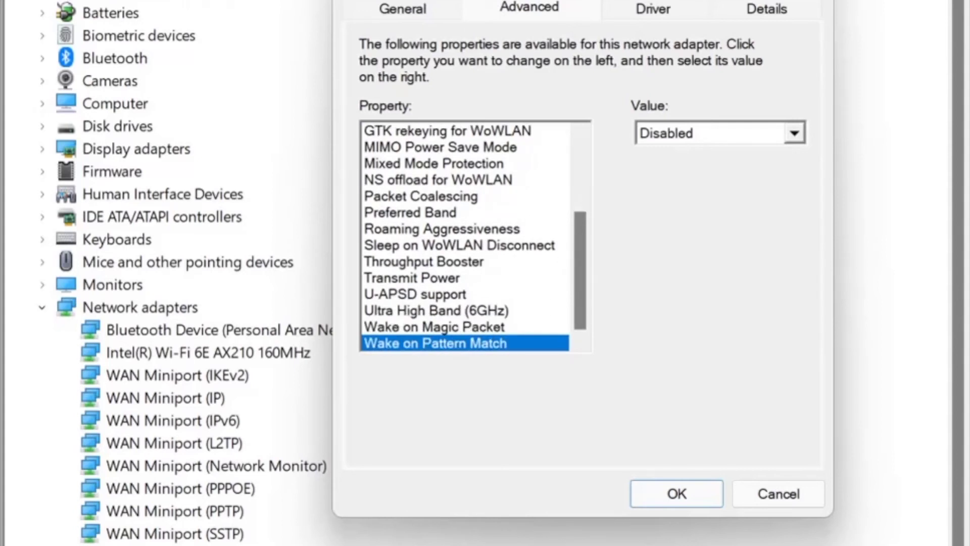